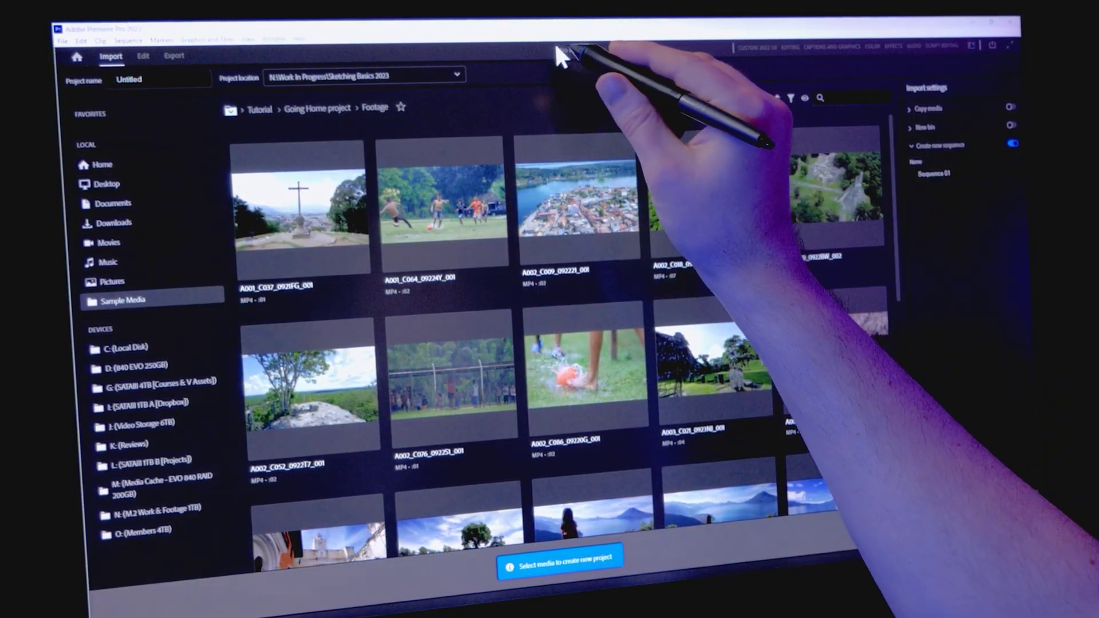
Start the Snipping Tool recording and check a footage clip in Premiere's Import view.
{"action": "left_click", "coordinate": [556, 47]}
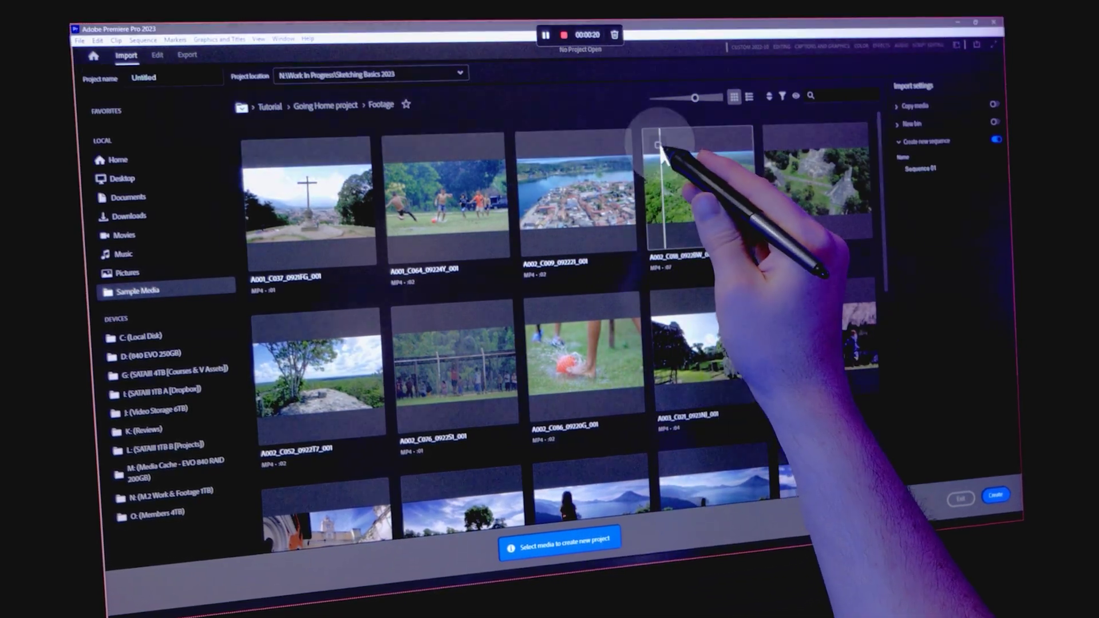
{"action": "left_click", "coordinate": [658, 147]}
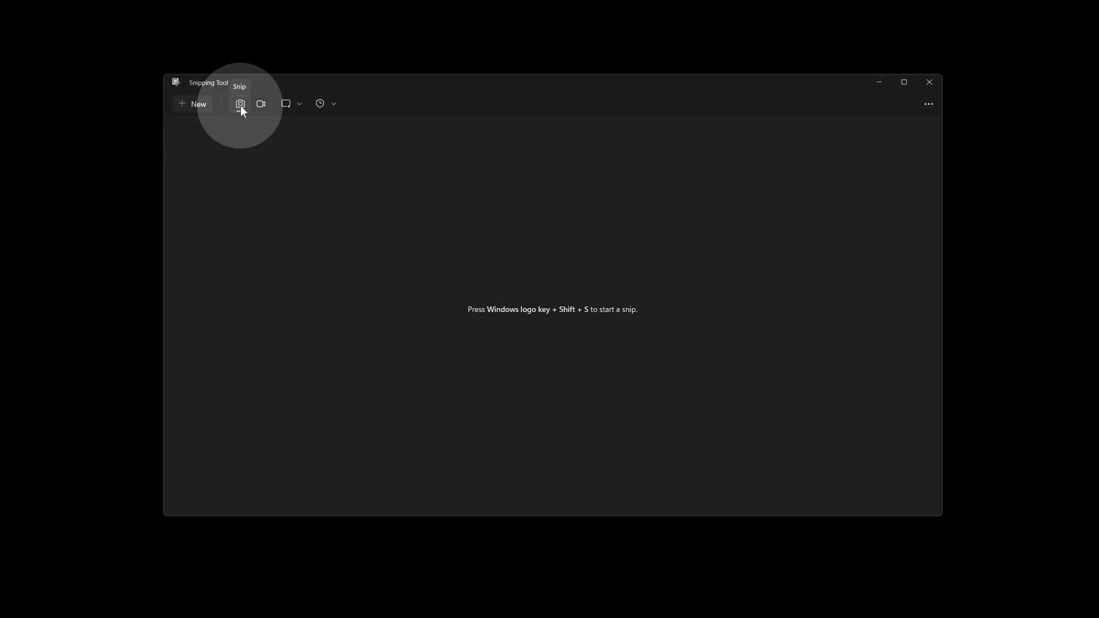
Capture Premiere's left sidebar as a screenshot, then switch Snipping Tool to video recording mode.
{"action": "left_click", "coordinate": [239, 106]}
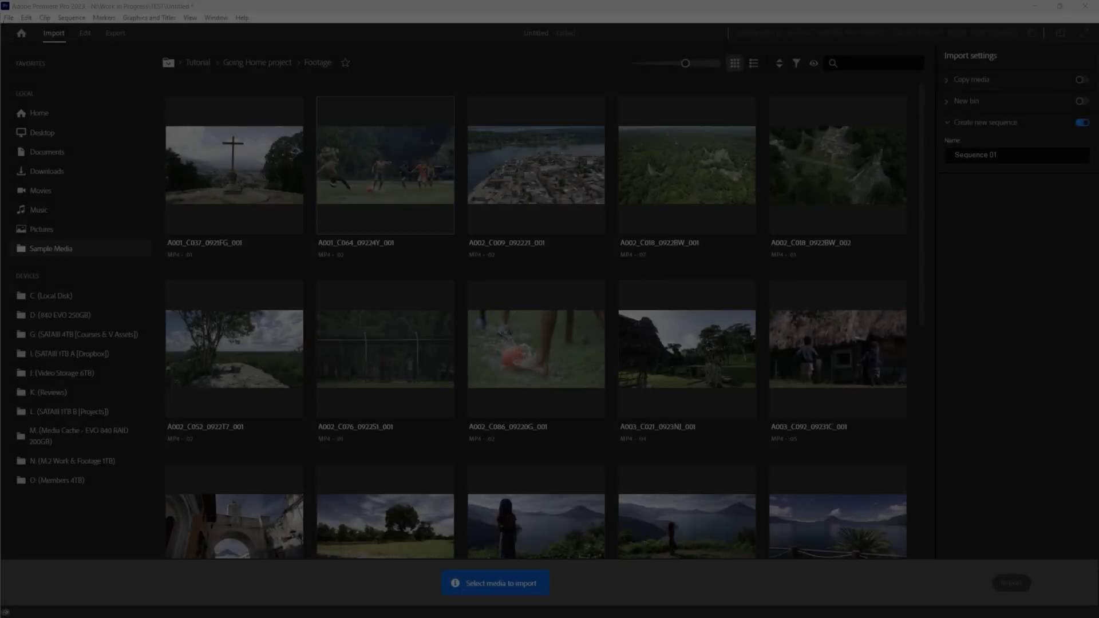
{"action": "left_click_drag", "start_coordinate": [4, 25], "coordinate": [162, 535]}
{"action": "left_click", "coordinate": [501, 26]}
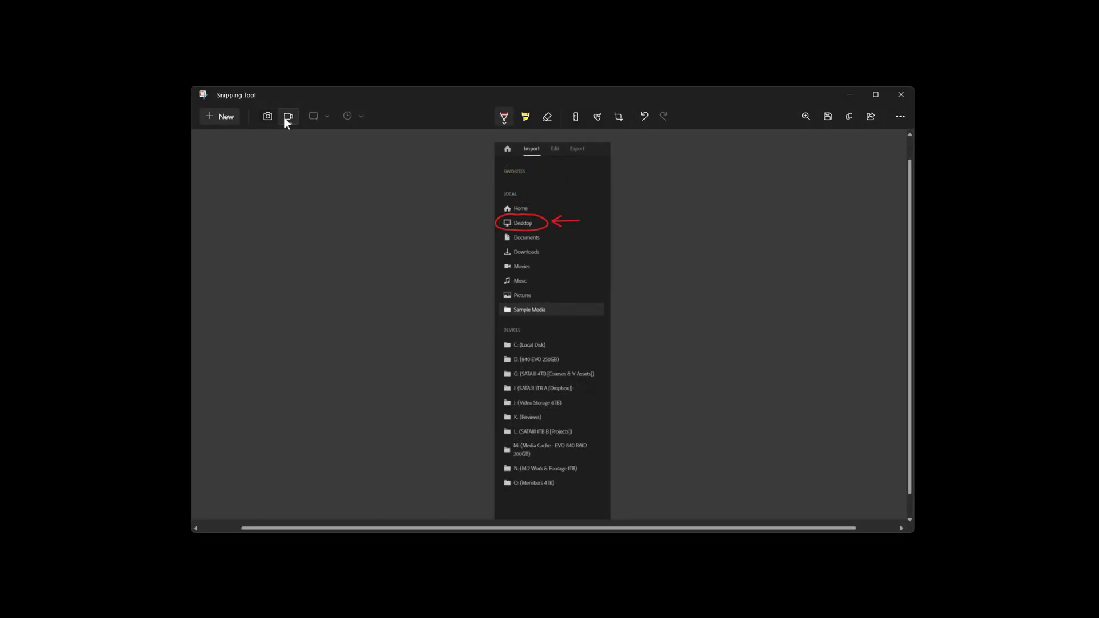
{"action": "left_click", "coordinate": [285, 117]}
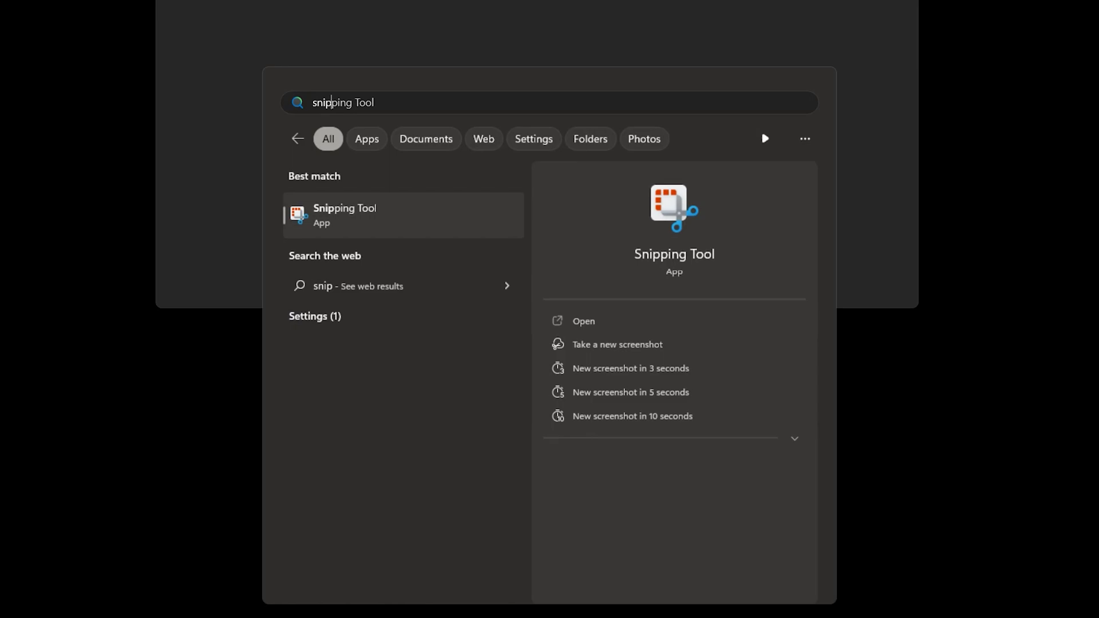
Bring up the extra options menu for the Snipping Tool best-match result for 'snip'.
{"action": "right_click", "coordinate": [353, 222]}
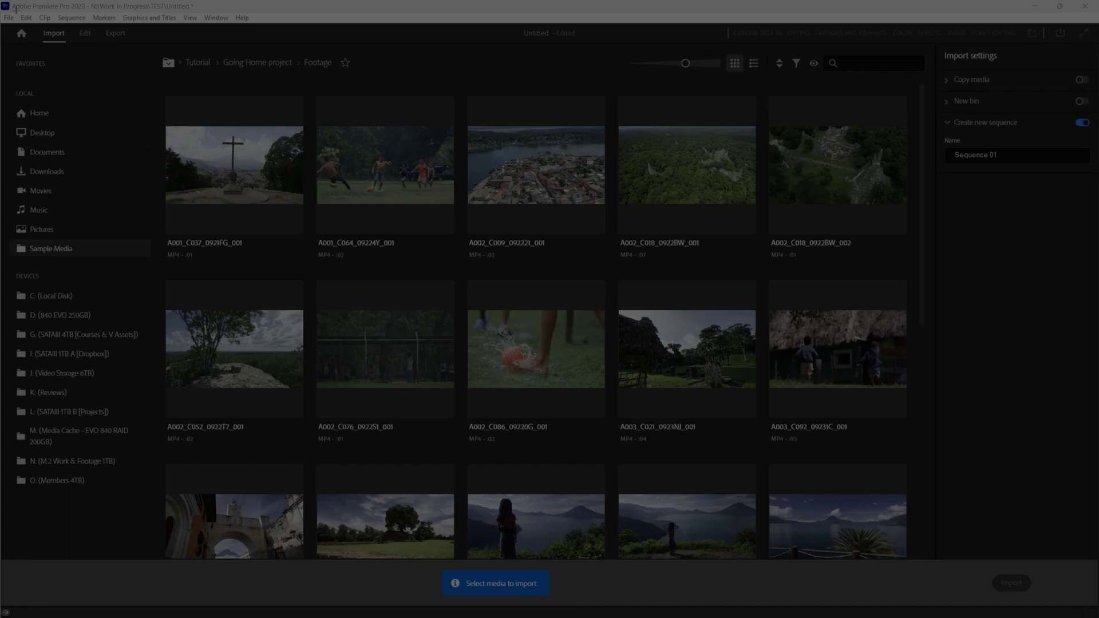
Draw a recording region, adjust its edges, redraw it across the full screen, and start recording.
{"action": "left_click_drag", "start_coordinate": [16, 8], "coordinate": [833, 407]}
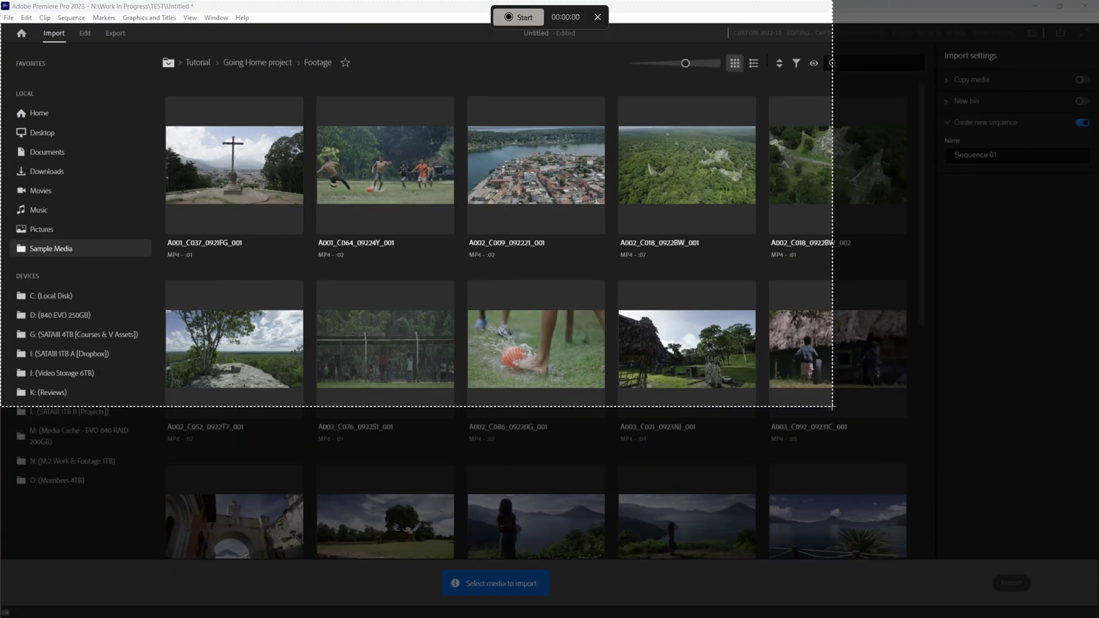
{"action": "left_click", "coordinate": [833, 201]}
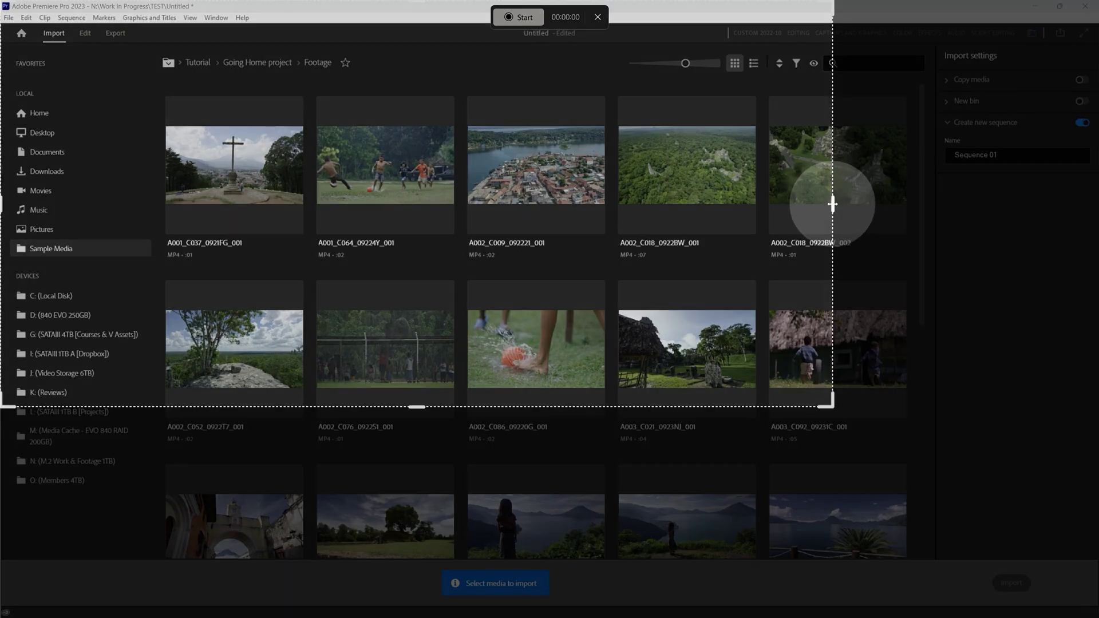
{"action": "mouse_move", "coordinate": [833, 203]}
{"action": "left_mouse_down"}
{"action": "mouse_move", "coordinate": [870, 204]}
{"action": "mouse_move", "coordinate": [841, 204]}
{"action": "left_mouse_up"}
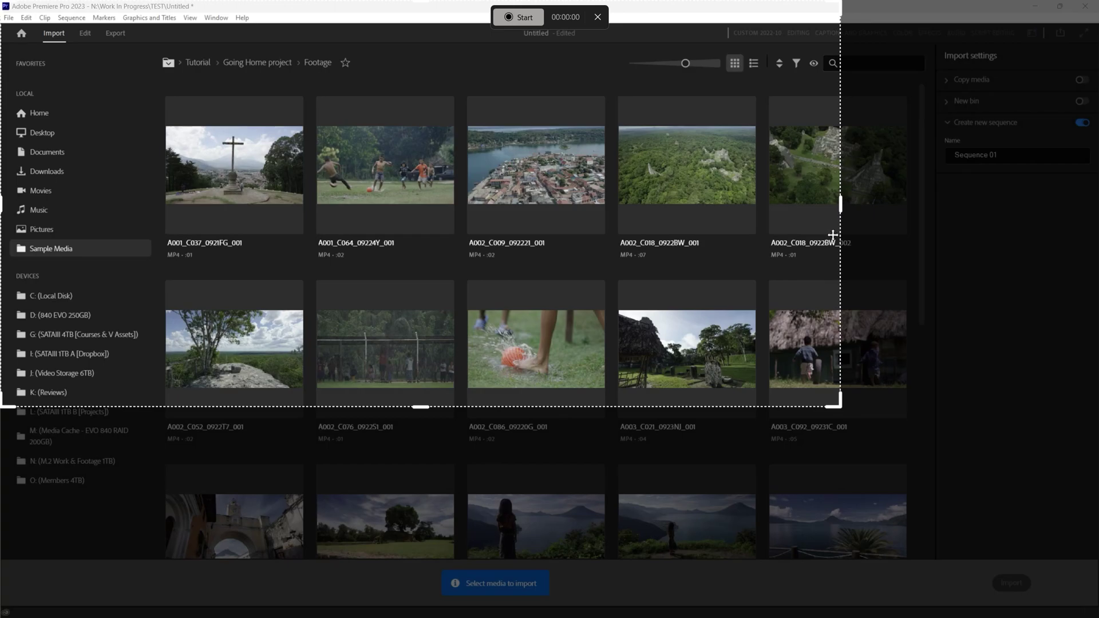
{"action": "left_click_drag", "start_coordinate": [837, 406], "coordinate": [856, 376]}
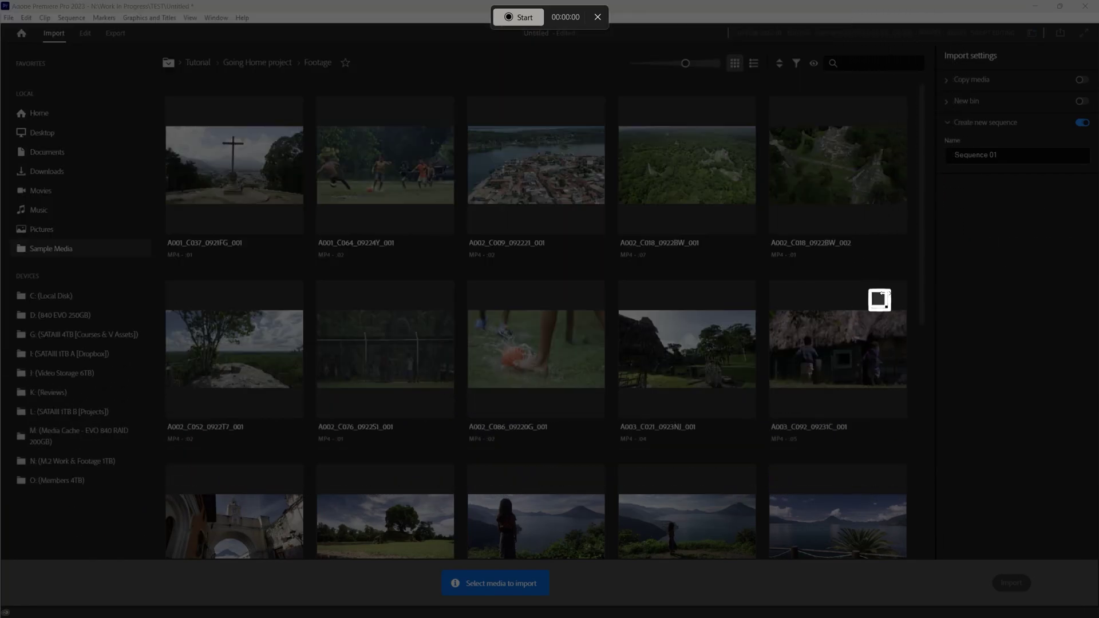
{"action": "left_click_drag", "start_coordinate": [879, 300], "coordinate": [1009, 109]}
{"action": "left_click", "coordinate": [764, 243]}
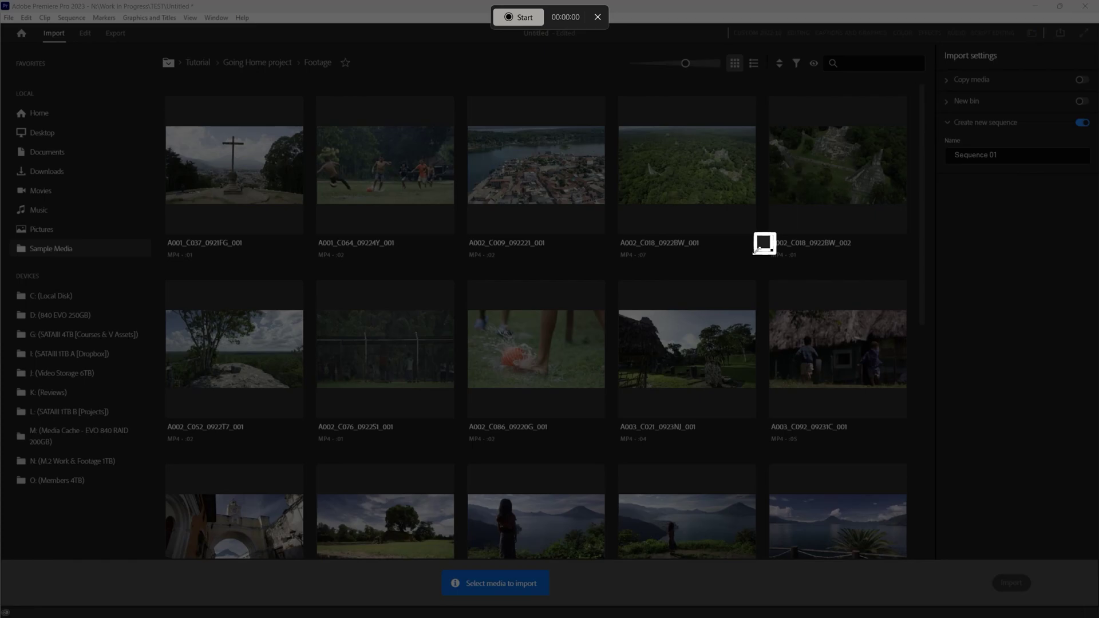
{"action": "left_click_drag", "start_coordinate": [764, 243], "coordinate": [1096, 2]}
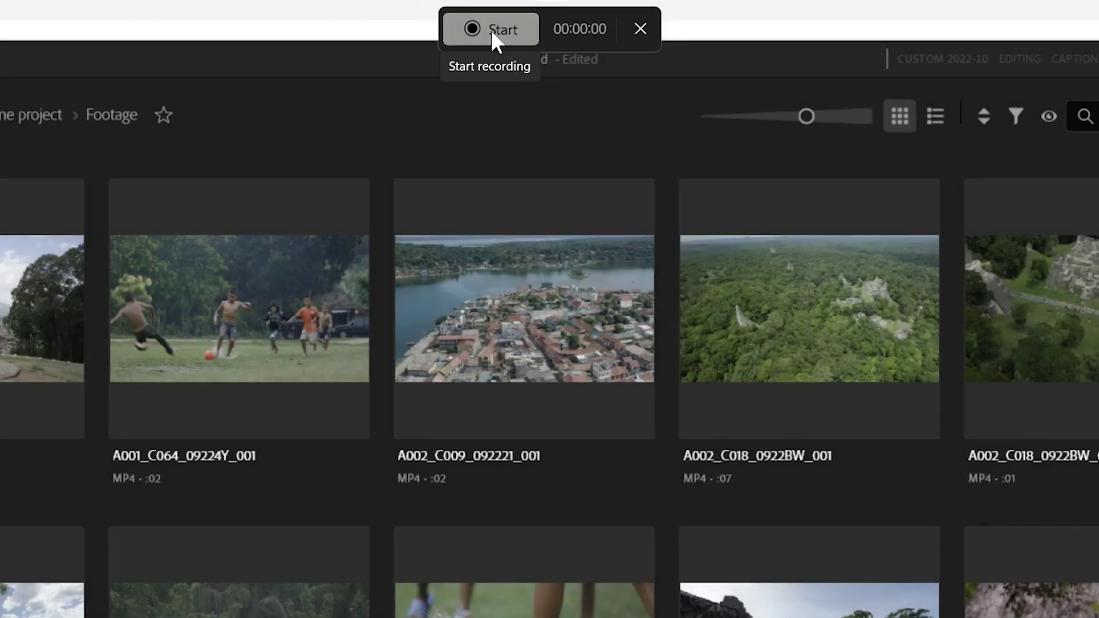
{"action": "left_click", "coordinate": [492, 32]}
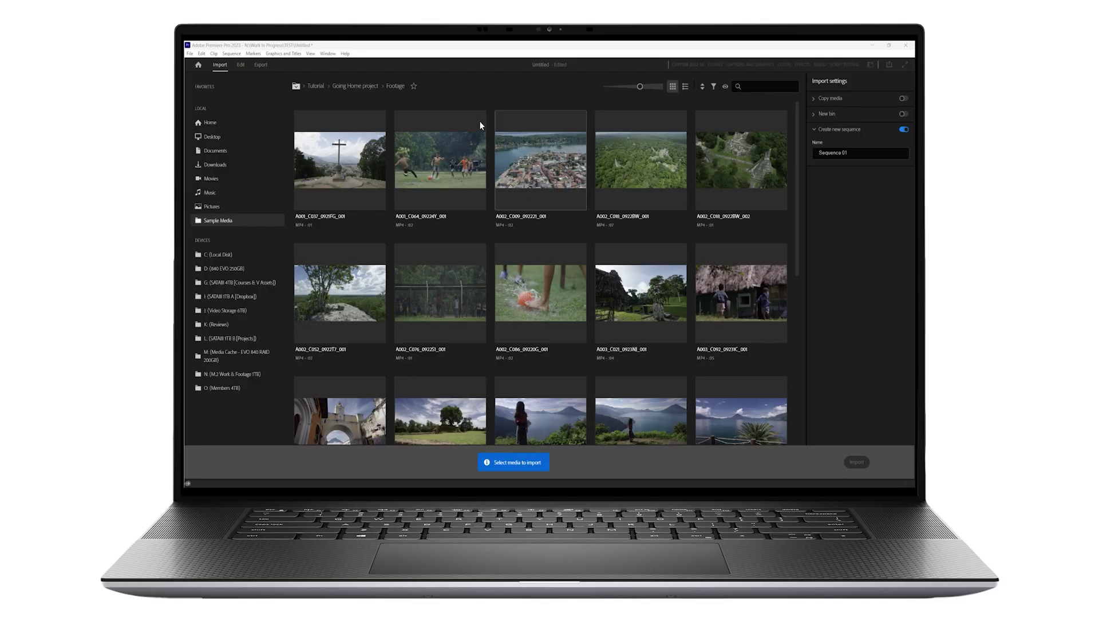
Check clip A001_C037_0921FG_001 for import and enlarge the clip thumbnails.
{"action": "left_click", "coordinate": [355, 178]}
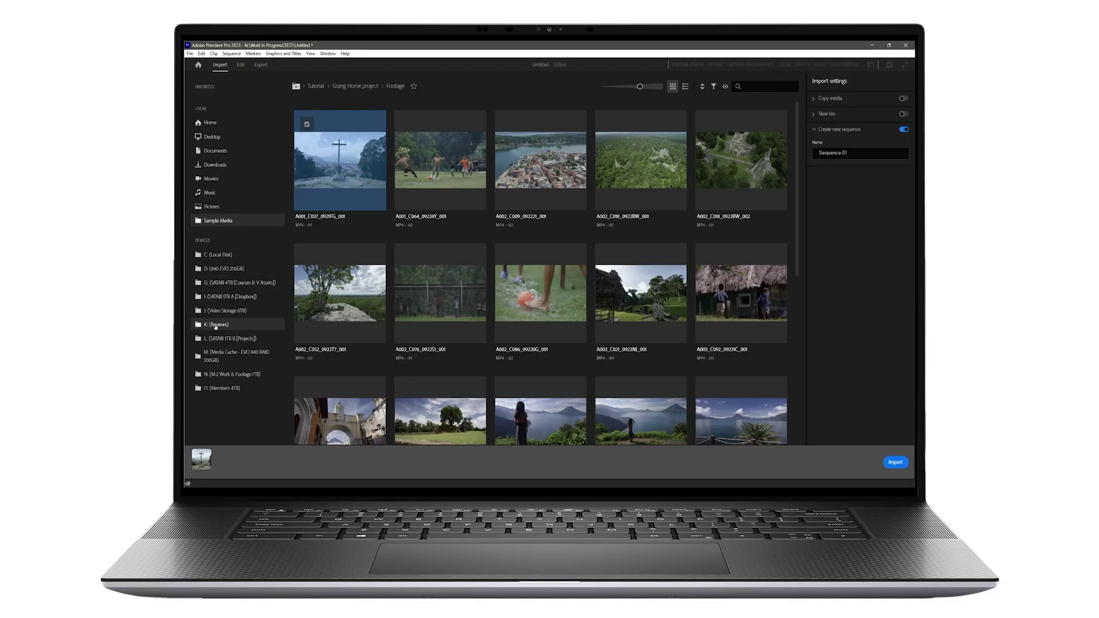
{"action": "left_click_drag", "start_coordinate": [641, 86], "coordinate": [652, 86]}
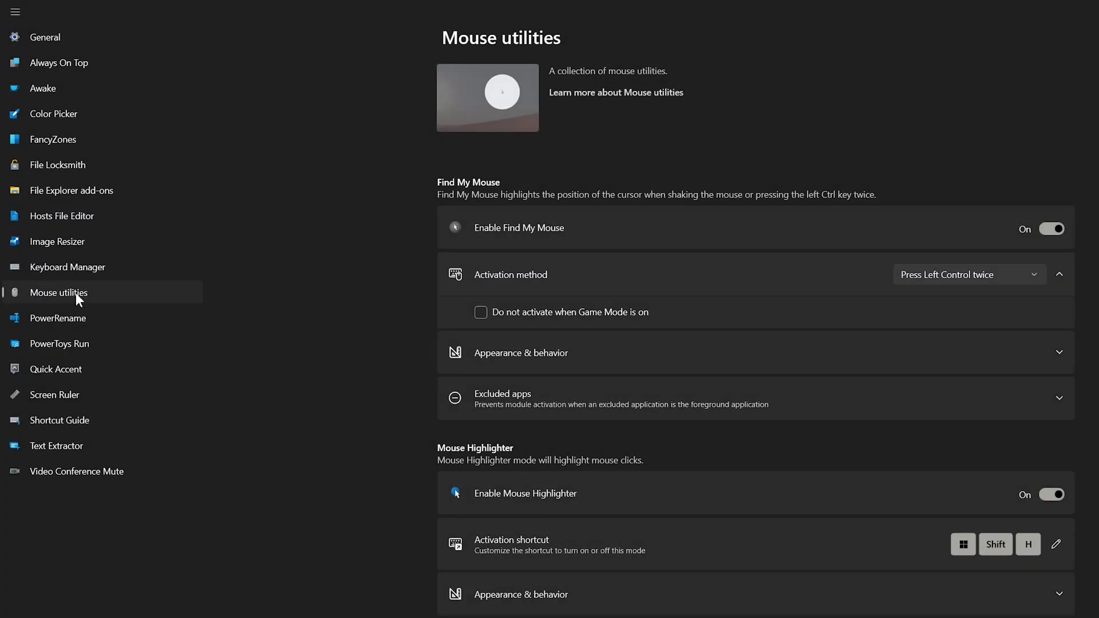
{"action": "mouse_move", "coordinate": [53, 290]}
{"action": "left_mouse_down"}
{"action": "mouse_move", "coordinate": [513, 229]}
{"action": "mouse_move", "coordinate": [959, 276]}
{"action": "left_mouse_up"}
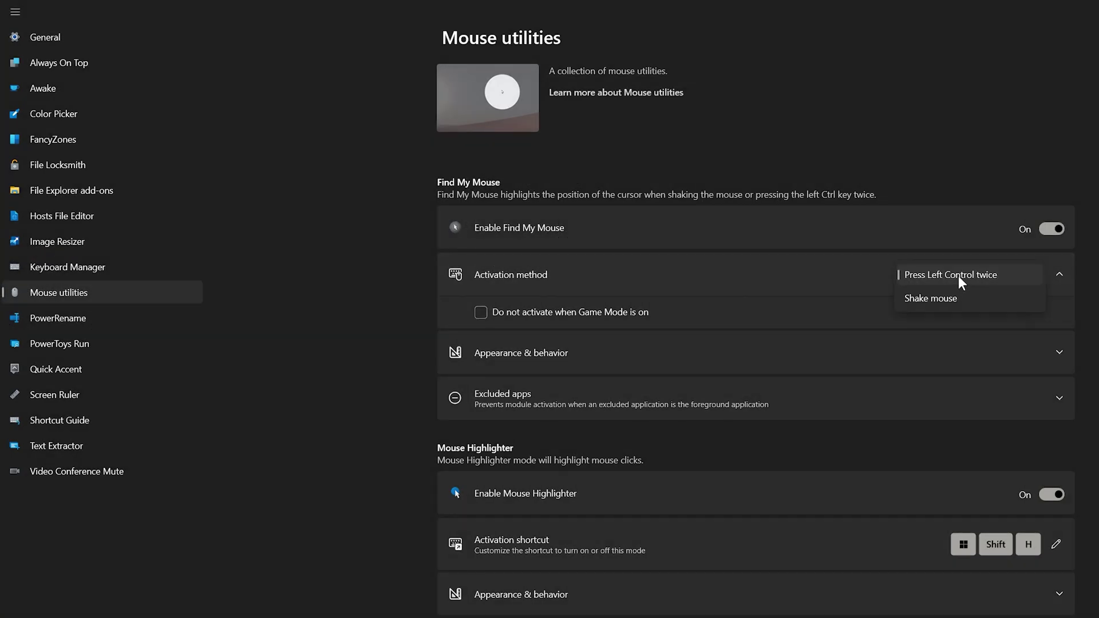
{"action": "left_click", "coordinate": [879, 273]}
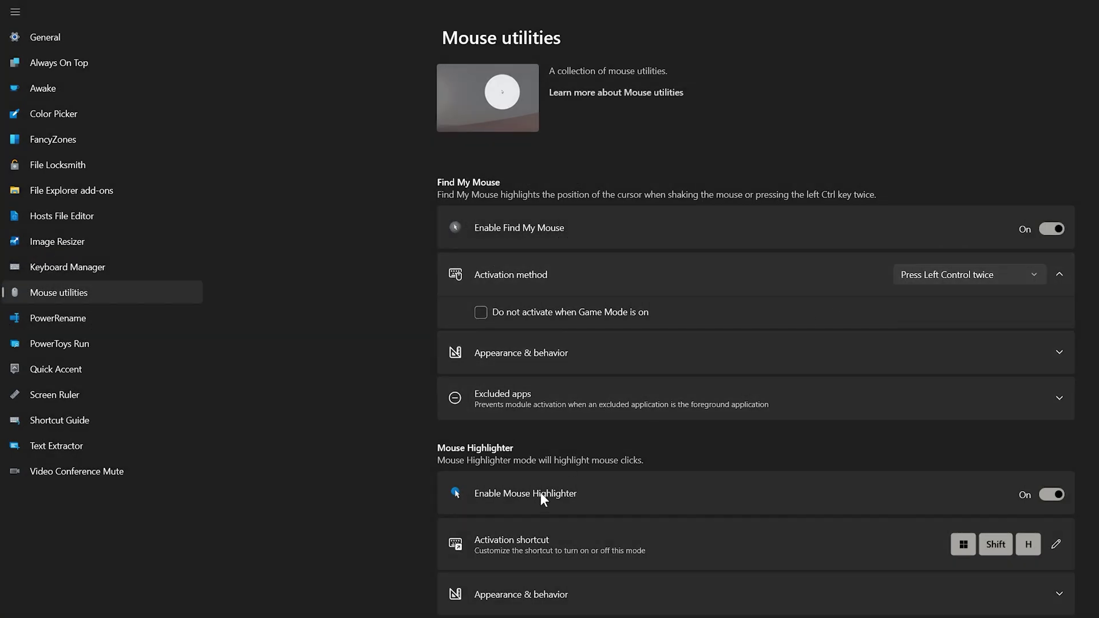
{"action": "left_click", "coordinate": [521, 499]}
{"action": "left_click", "coordinate": [1053, 495]}
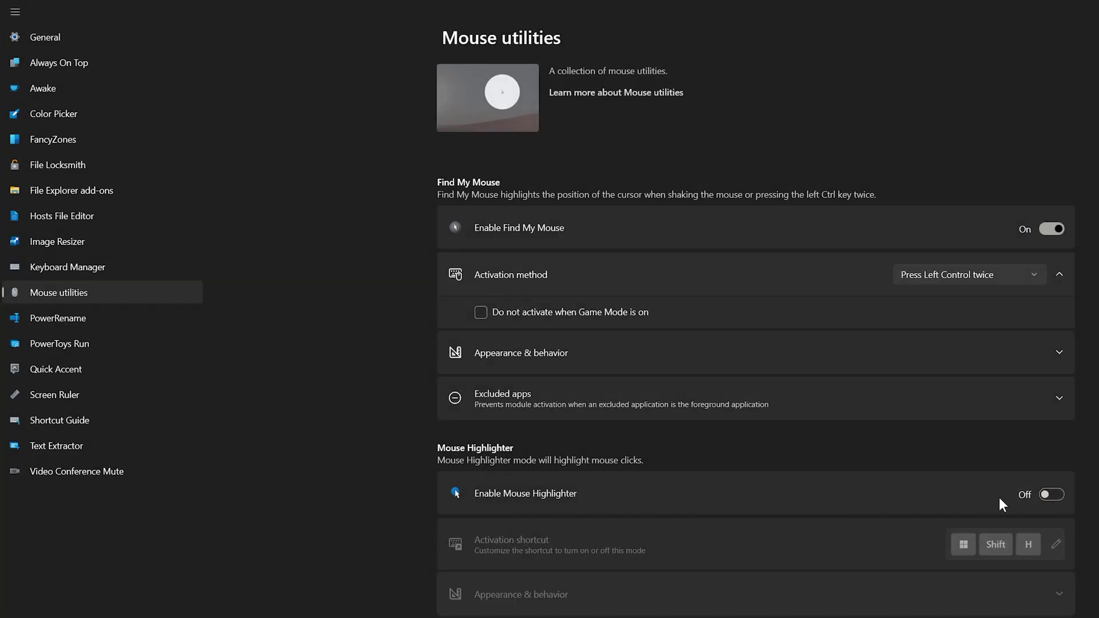
{"action": "key", "text": "space"}
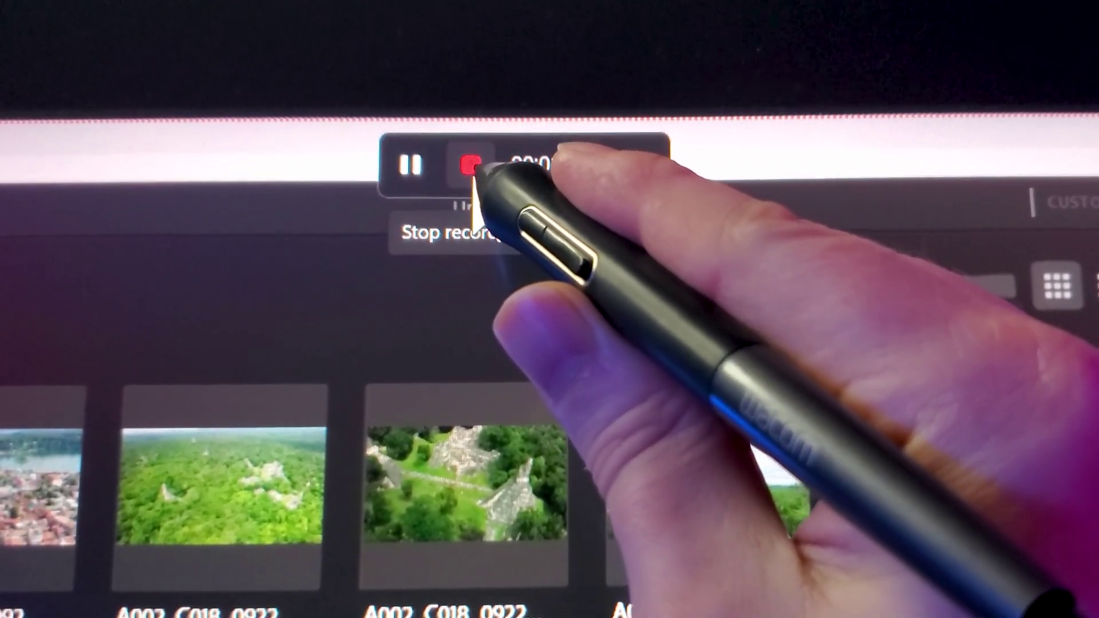
Stop the 53-second recording and save it to the Videos folder.
{"action": "left_click", "coordinate": [477, 167]}
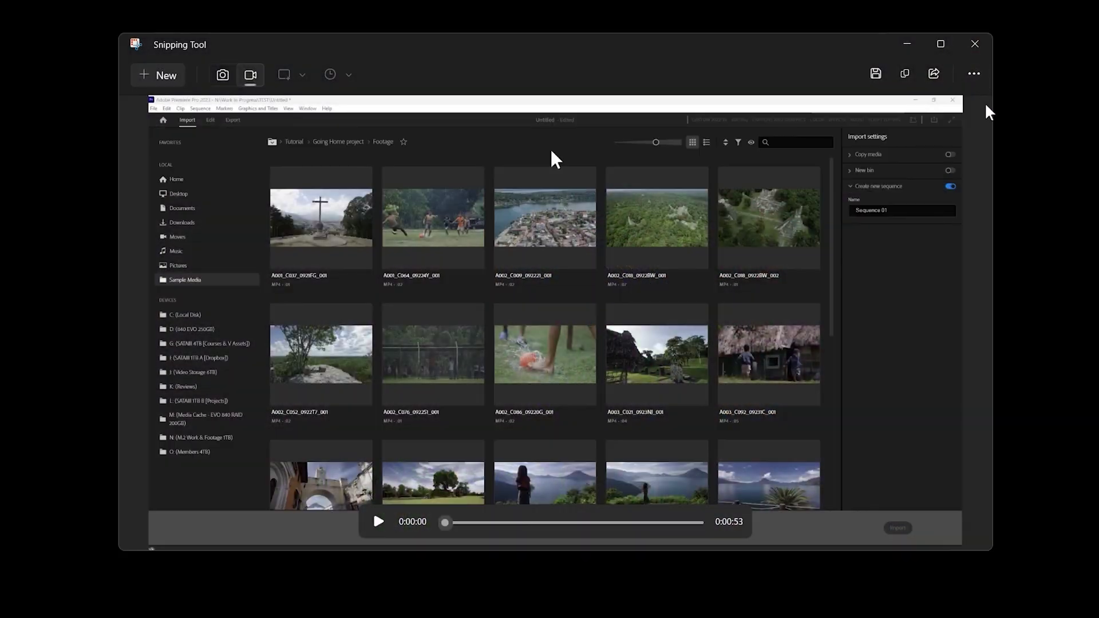
{"action": "left_click", "coordinate": [974, 73]}
{"action": "left_click", "coordinate": [908, 137]}
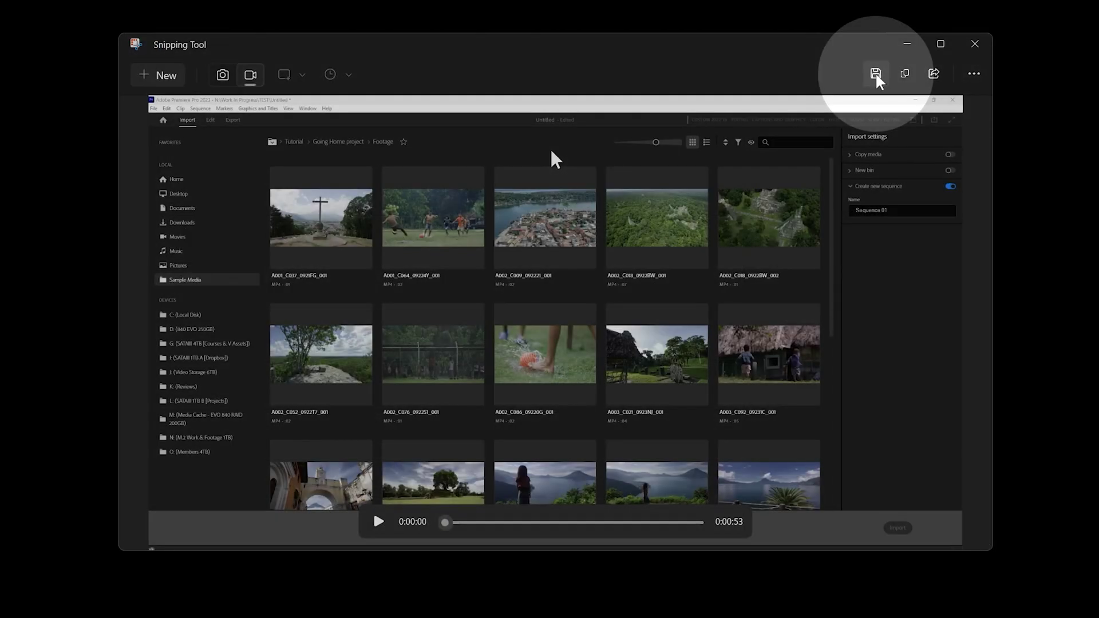
{"action": "left_click", "coordinate": [874, 72]}
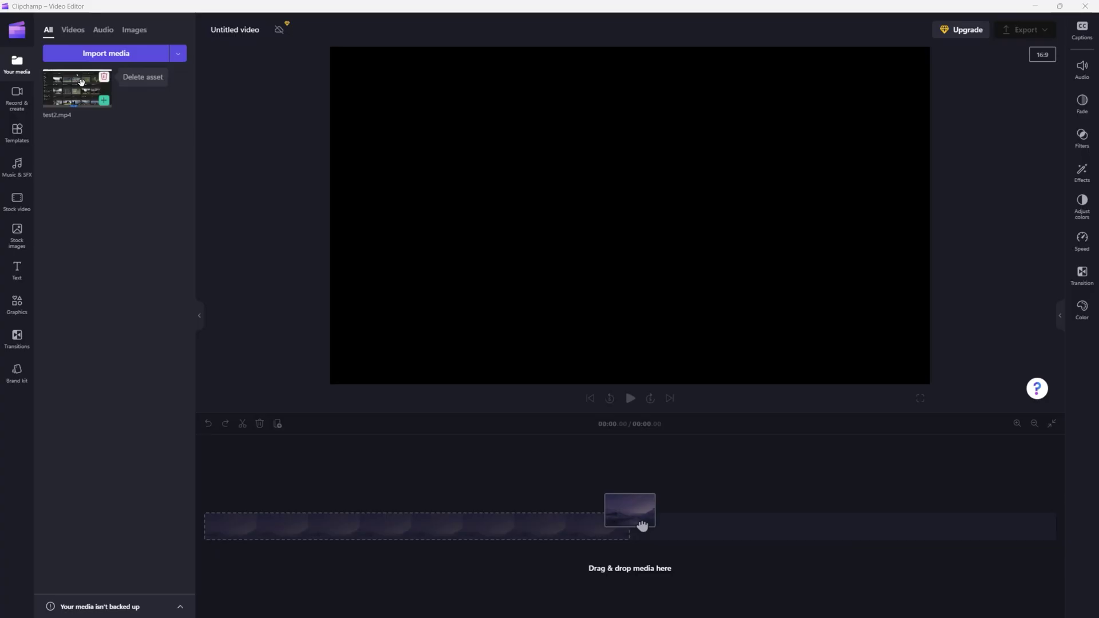
Add test2.mp4 to the timeline and trim its end to the playhead at 00:42.97.
{"action": "mouse_move", "coordinate": [77, 89]}
{"action": "left_mouse_down"}
{"action": "mouse_move", "coordinate": [251, 526]}
{"action": "mouse_move", "coordinate": [228, 527]}
{"action": "mouse_move", "coordinate": [241, 522]}
{"action": "left_mouse_up"}
{"action": "left_click_drag", "start_coordinate": [229, 471], "coordinate": [548, 471]}
{"action": "left_click_drag", "start_coordinate": [628, 529], "coordinate": [548, 533]}
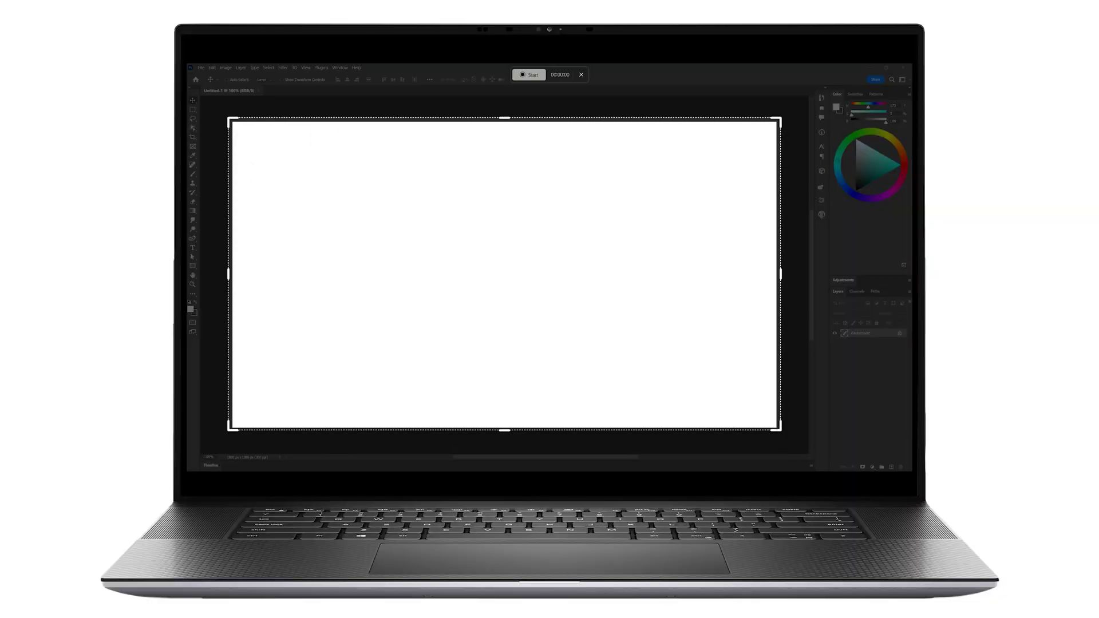
Start recording and sketch the laptop base and keyboard key grid with the Brush.
{"action": "left_click", "coordinate": [531, 76]}
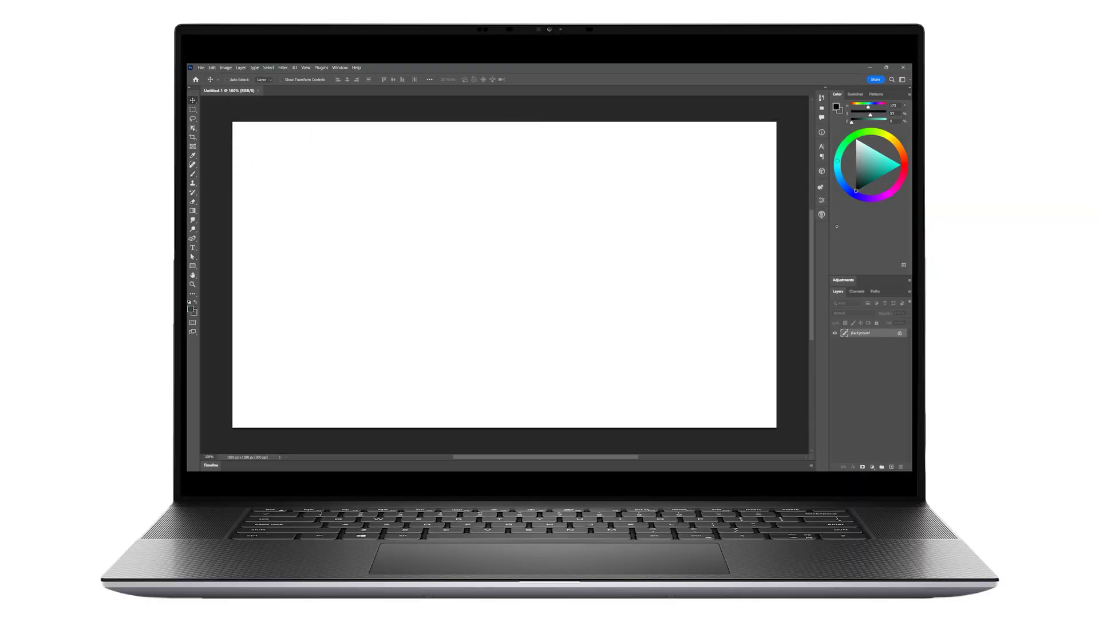
{"action": "key", "text": "b"}
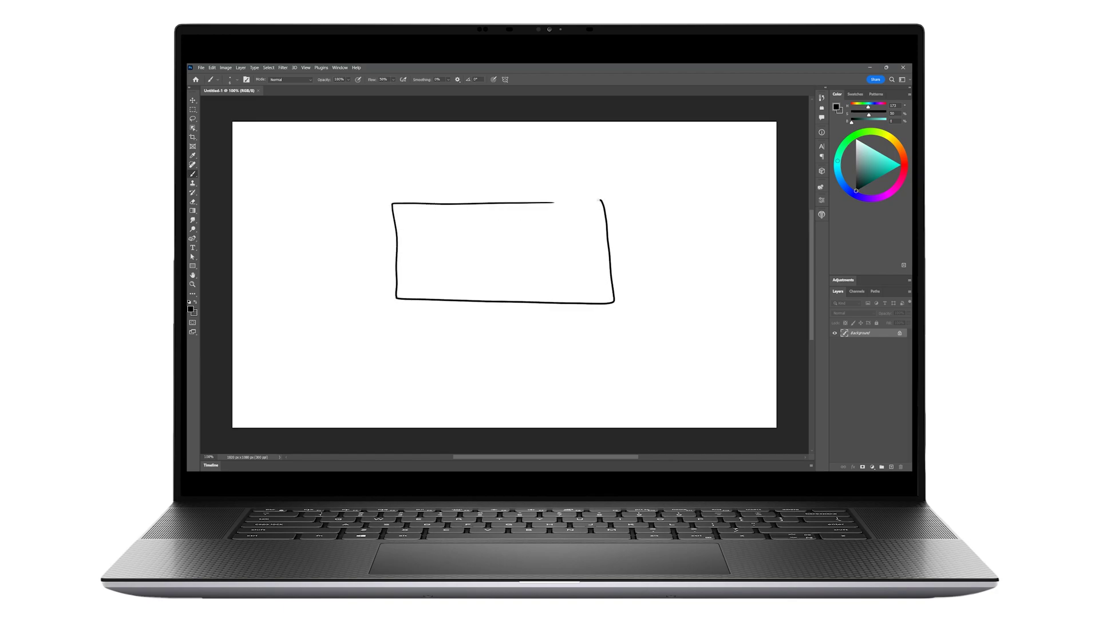
{"action": "left_click_drag", "start_coordinate": [358, 375], "coordinate": [665, 379]}
{"action": "left_click_drag", "start_coordinate": [616, 304], "coordinate": [659, 359]}
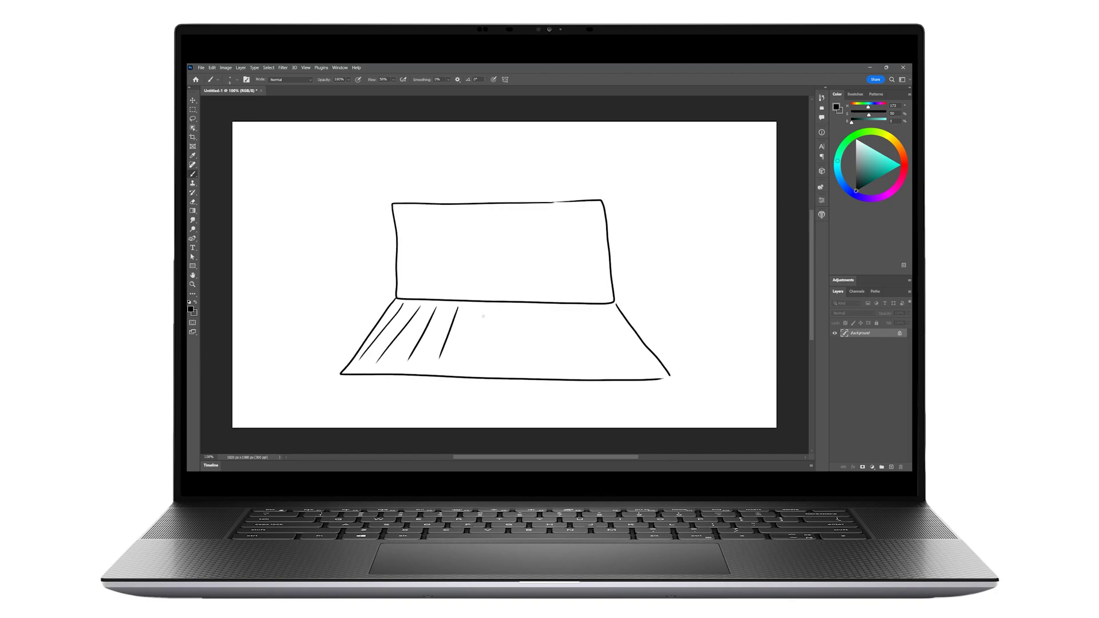
{"action": "left_click_drag", "start_coordinate": [395, 324], "coordinate": [605, 324]}
{"action": "left_click_drag", "start_coordinate": [389, 338], "coordinate": [613, 336]}
{"action": "left_click_drag", "start_coordinate": [378, 352], "coordinate": [625, 354]}
{"action": "left_click_drag", "start_coordinate": [404, 366], "coordinate": [608, 364]}
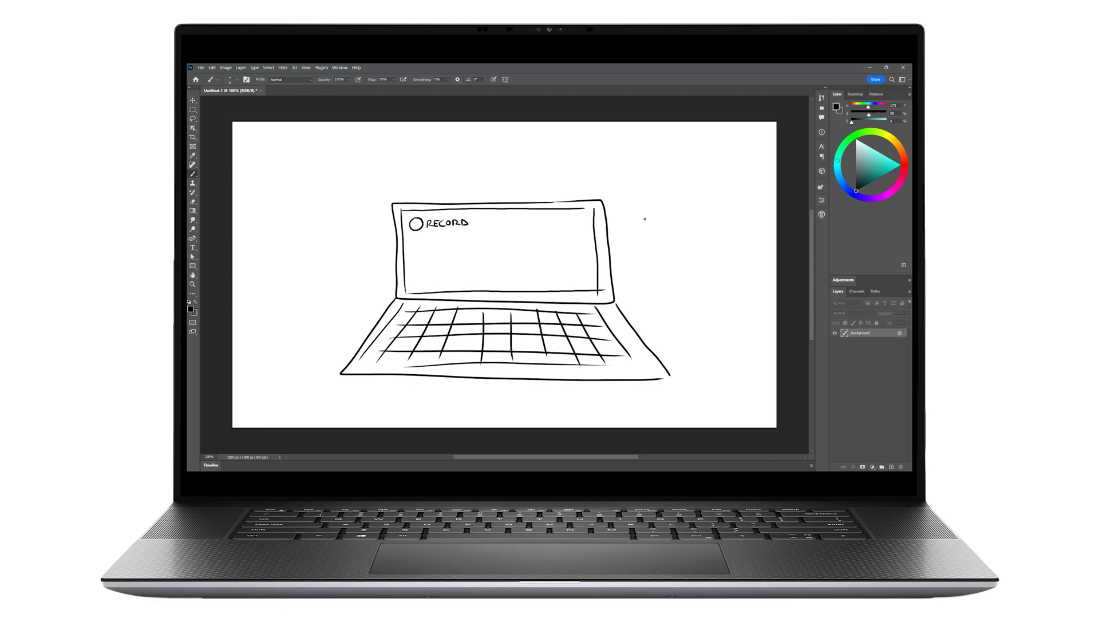
Pick red as the paint colour and set the red layer's blending to Multiply.
{"action": "left_click", "coordinate": [904, 164]}
{"action": "left_click", "coordinate": [853, 313]}
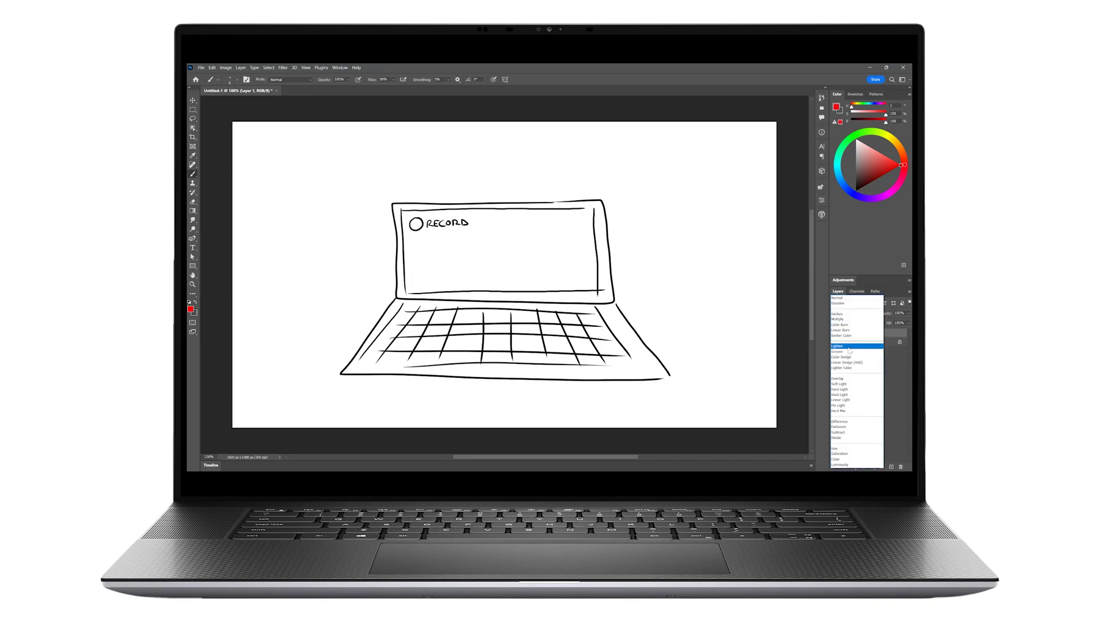
{"action": "left_click", "coordinate": [848, 318]}
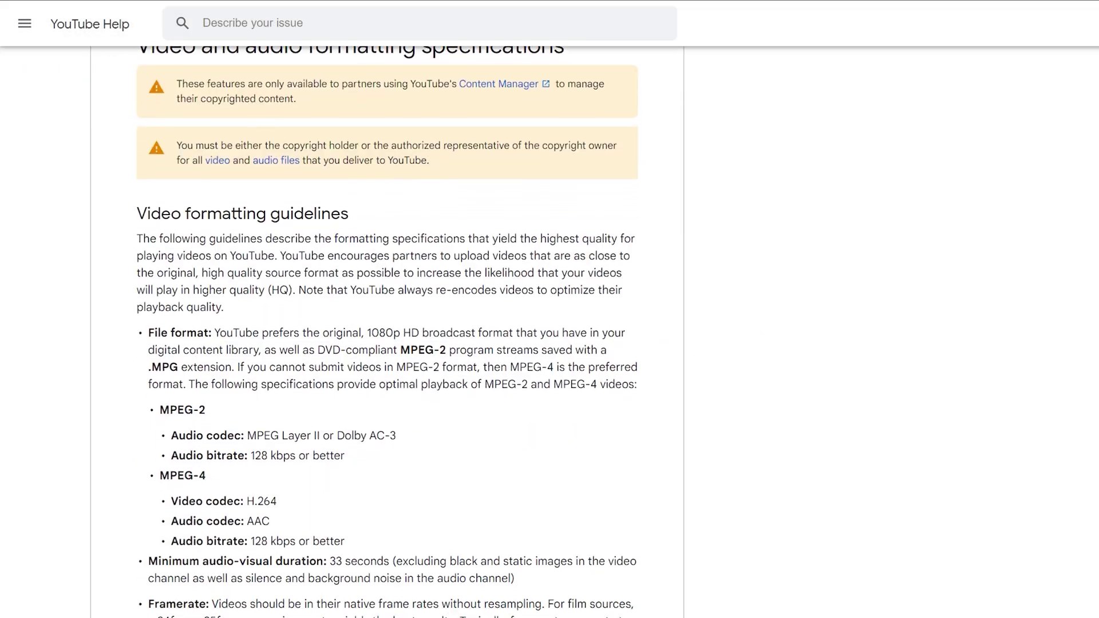
Scroll the formatting guidelines down to the Aspect ratio and Video resolution sections.
{"action": "scroll", "coordinate": [387, 330], "scroll_direction": "down", "scroll_amount": 3}
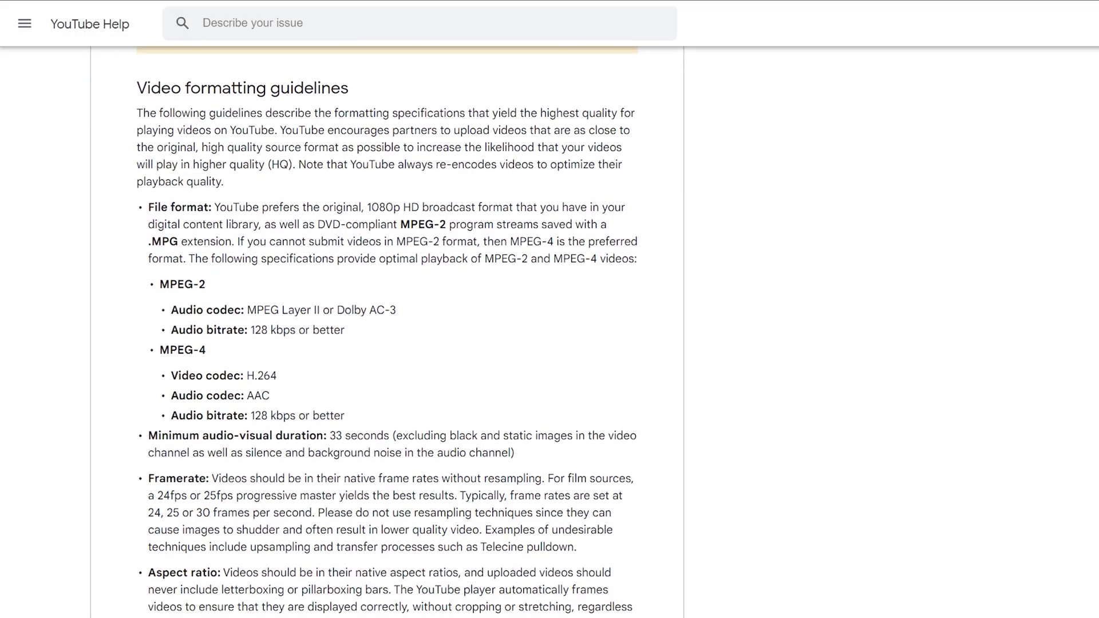
{"action": "scroll", "coordinate": [387, 330], "scroll_direction": "down", "scroll_amount": 4}
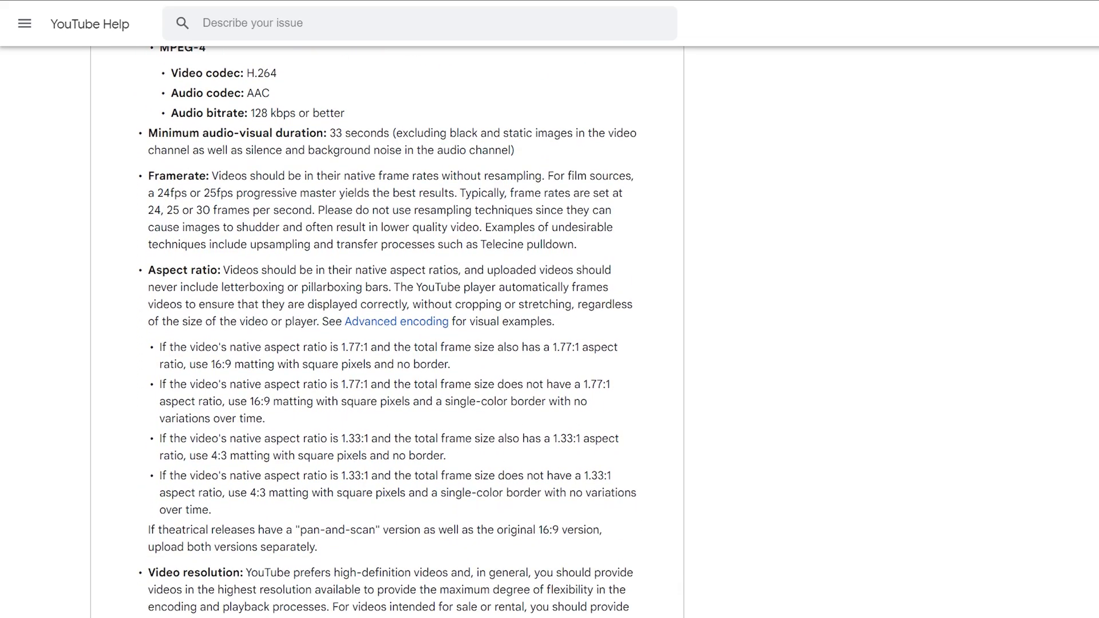
{"action": "scroll", "coordinate": [387, 331], "scroll_direction": "down", "scroll_amount": 3}
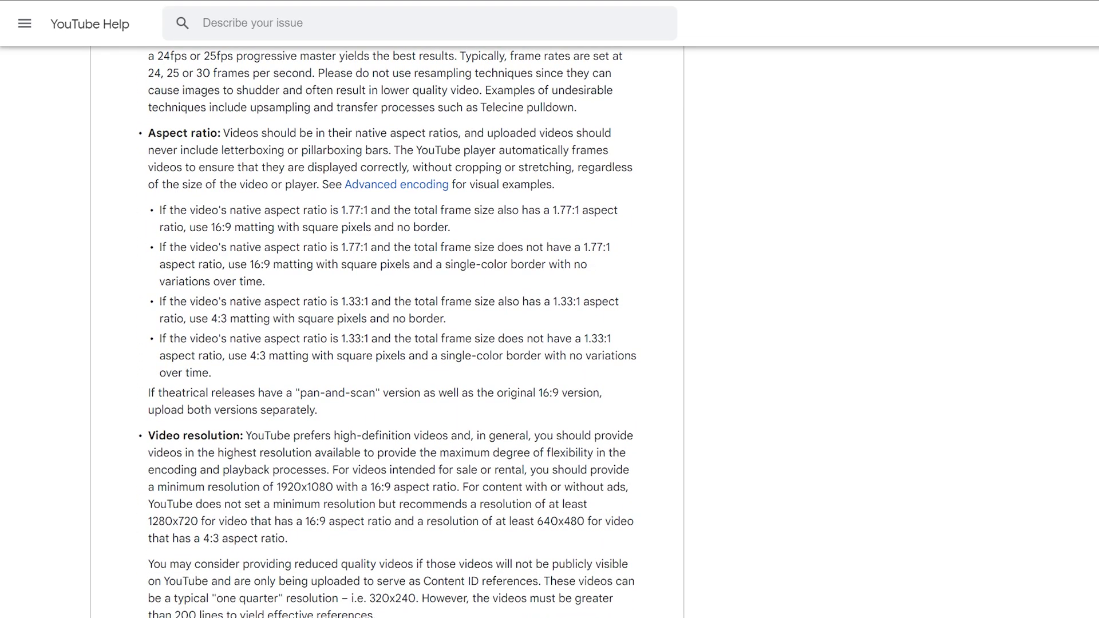
{"action": "scroll", "coordinate": [387, 330], "scroll_direction": "down", "scroll_amount": 8}
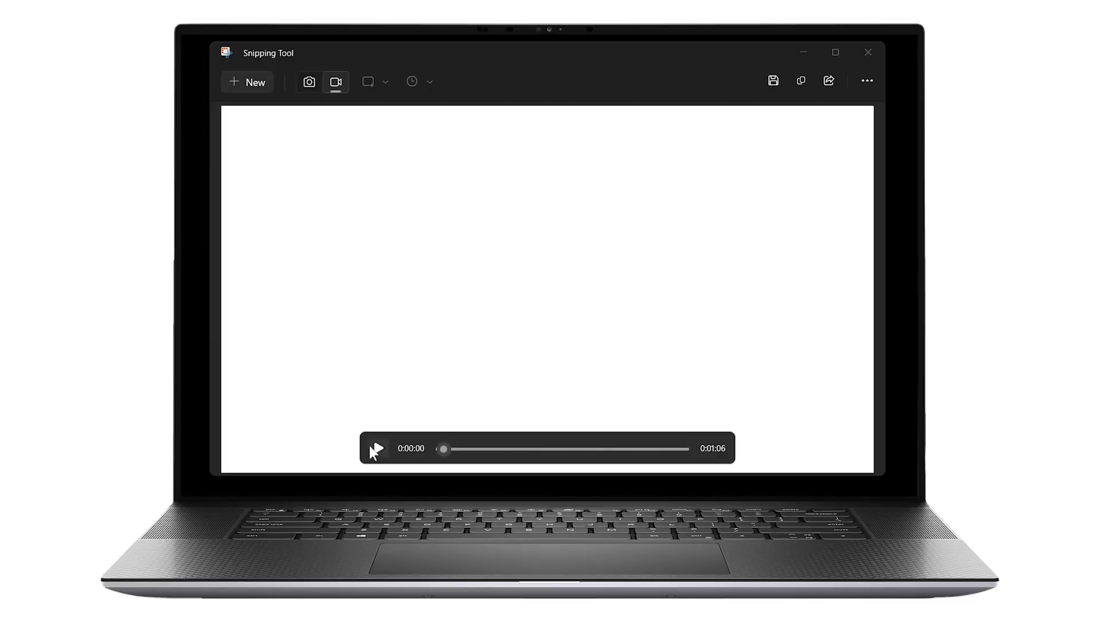
Play back the 1:06 laptop-sketch recording in Snipping Tool's video player.
{"action": "left_click", "coordinate": [372, 449]}
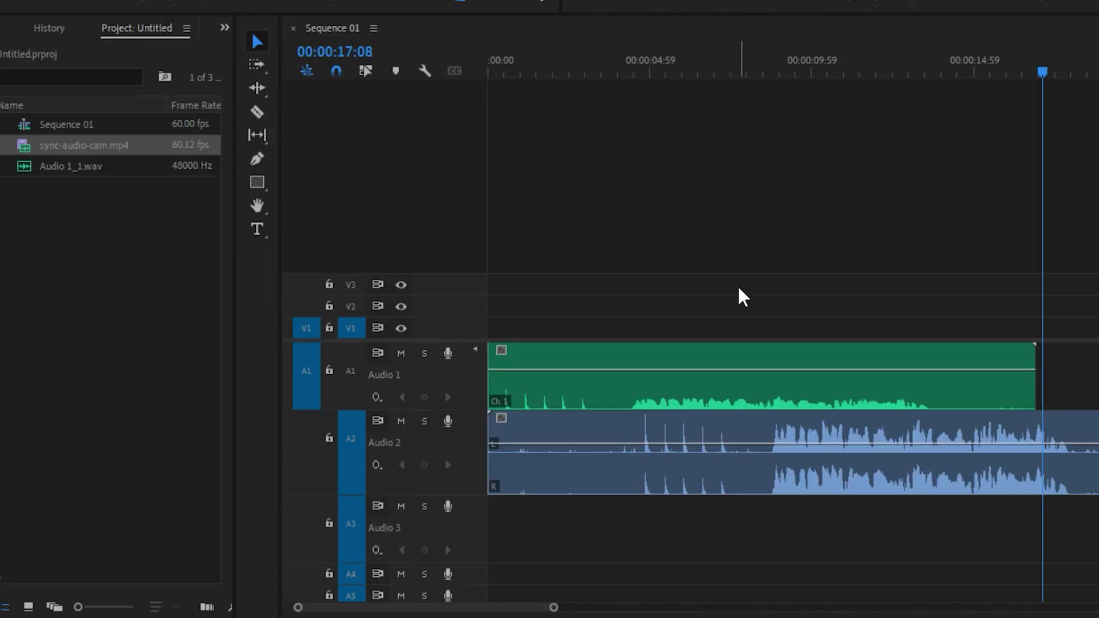
Synchronize both selected audio clips by their audio waveforms via Clip > Synchronize.
{"action": "left_click_drag", "start_coordinate": [740, 284], "coordinate": [662, 462]}
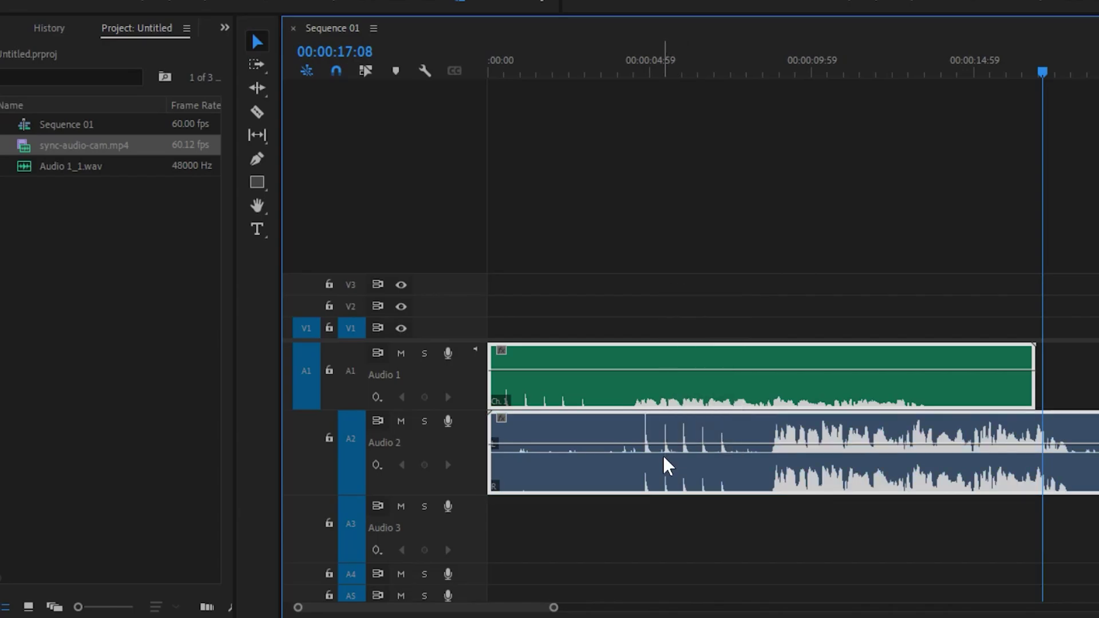
{"action": "left_click", "coordinate": [45, 17]}
{"action": "left_click", "coordinate": [74, 376]}
{"action": "left_click", "coordinate": [482, 337]}
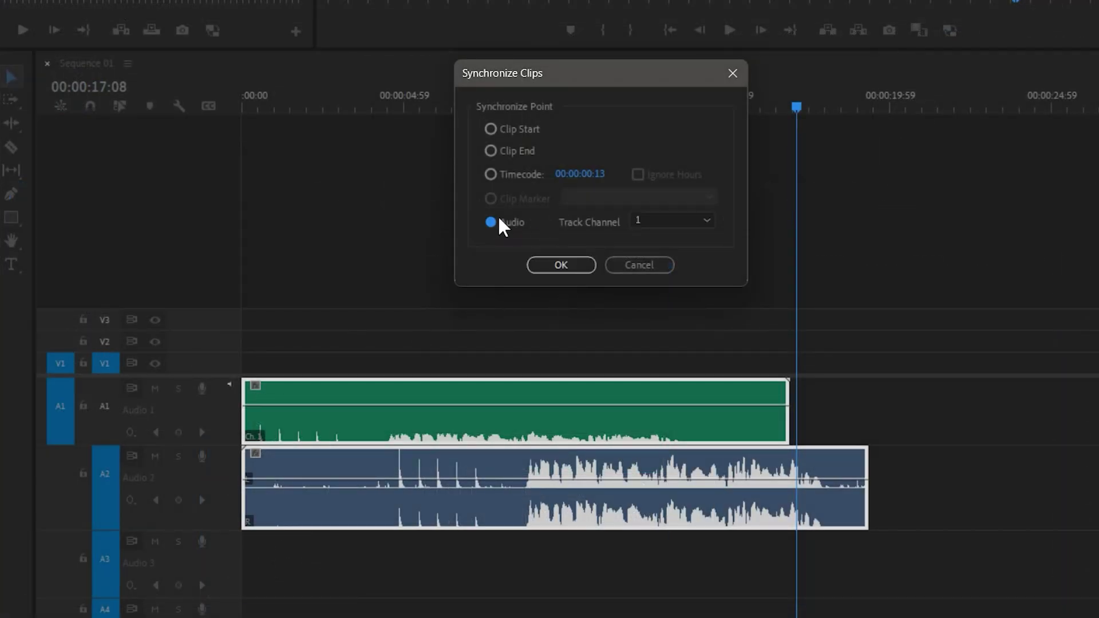
Deselect the clips, place the playhead near the synced clip's start, and play the sequence.
{"action": "left_click", "coordinate": [526, 363]}
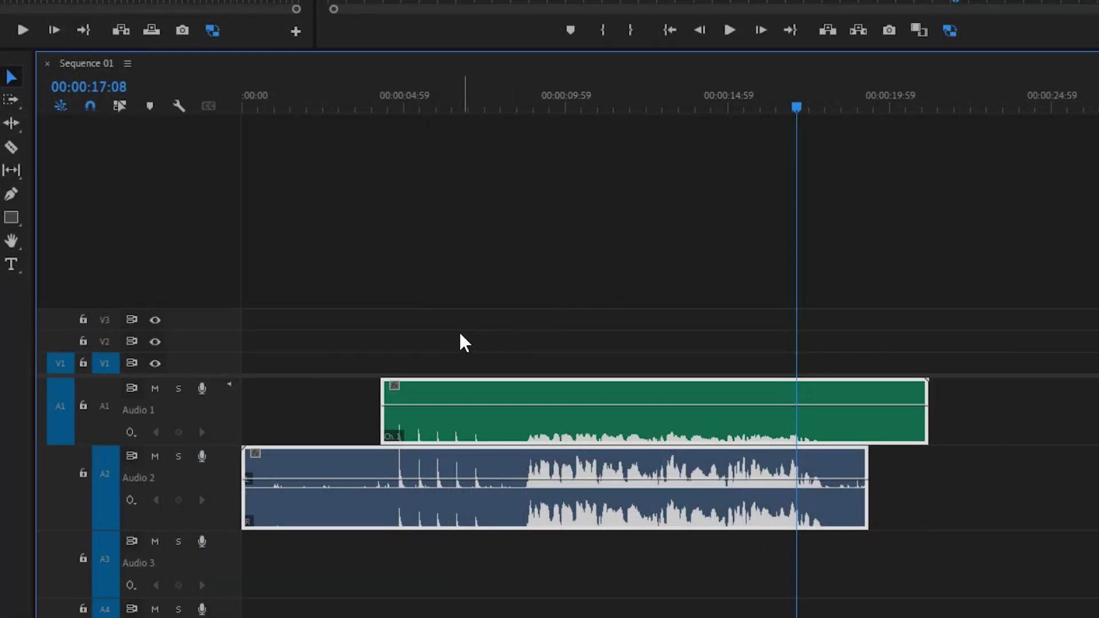
{"action": "left_click", "coordinate": [436, 106]}
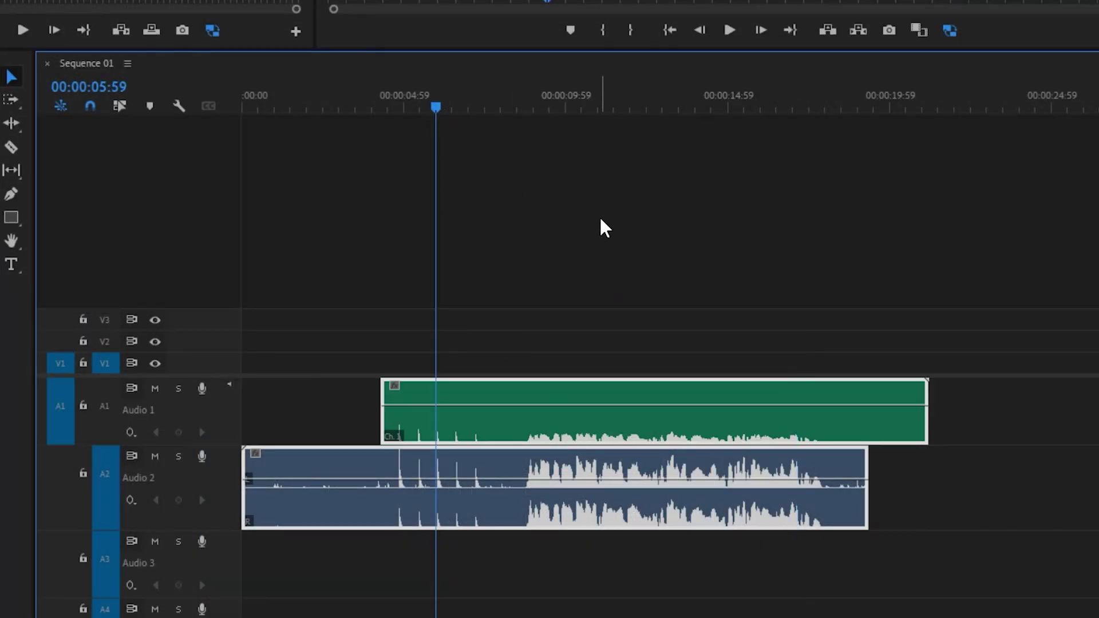
{"action": "key", "text": "="}
{"action": "key", "text": "="}
{"action": "key", "text": "-"}
{"action": "key", "text": "-"}
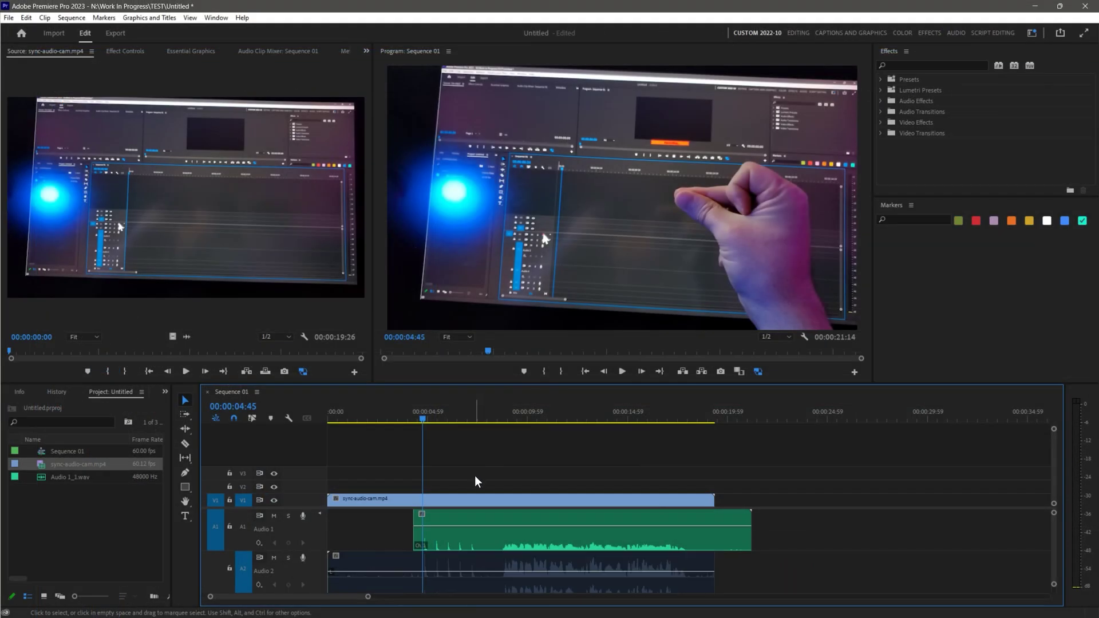
{"action": "key", "text": "space"}
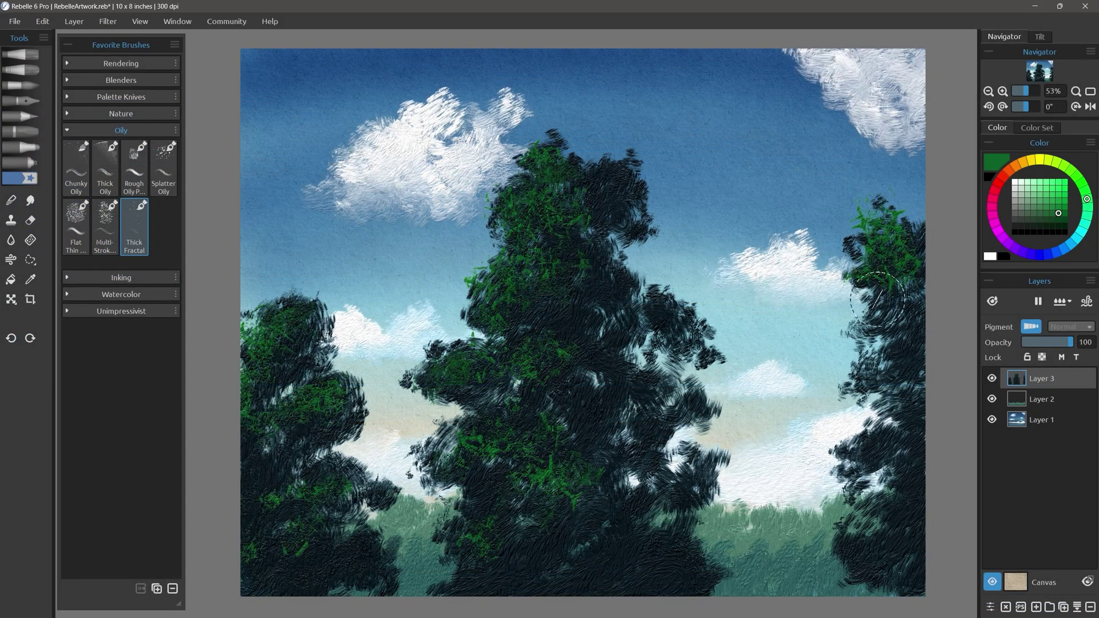
Add bright highlights to the tree foliage and paint thin branch strokes with the Fine Brush.
{"action": "mouse_move", "coordinate": [878, 300]}
{"action": "left_mouse_down"}
{"action": "mouse_move", "coordinate": [898, 535]}
{"action": "mouse_move", "coordinate": [944, 569]}
{"action": "mouse_move", "coordinate": [905, 324]}
{"action": "left_mouse_up"}
{"action": "left_click", "coordinate": [1002, 179]}
{"action": "left_click_drag", "start_coordinate": [561, 272], "coordinate": [550, 312]}
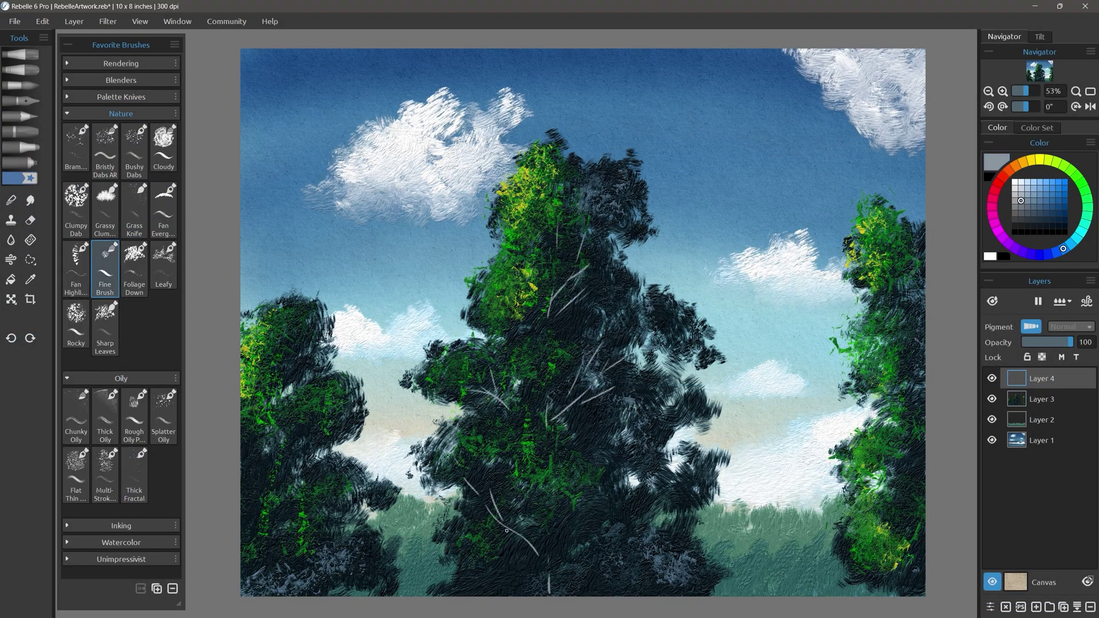
{"action": "left_click_drag", "start_coordinate": [504, 498], "coordinate": [533, 550]}
Soften the lower cloud edge on Layer 1 with the Finger Blender and Diffuse Blur.
{"action": "left_click", "coordinate": [120, 79]}
{"action": "left_click", "coordinate": [134, 235]}
{"action": "left_click", "coordinate": [1042, 441]}
{"action": "mouse_move", "coordinate": [320, 183]}
{"action": "left_mouse_down"}
{"action": "mouse_move", "coordinate": [422, 223]}
{"action": "mouse_move", "coordinate": [504, 114]}
{"action": "left_mouse_up"}
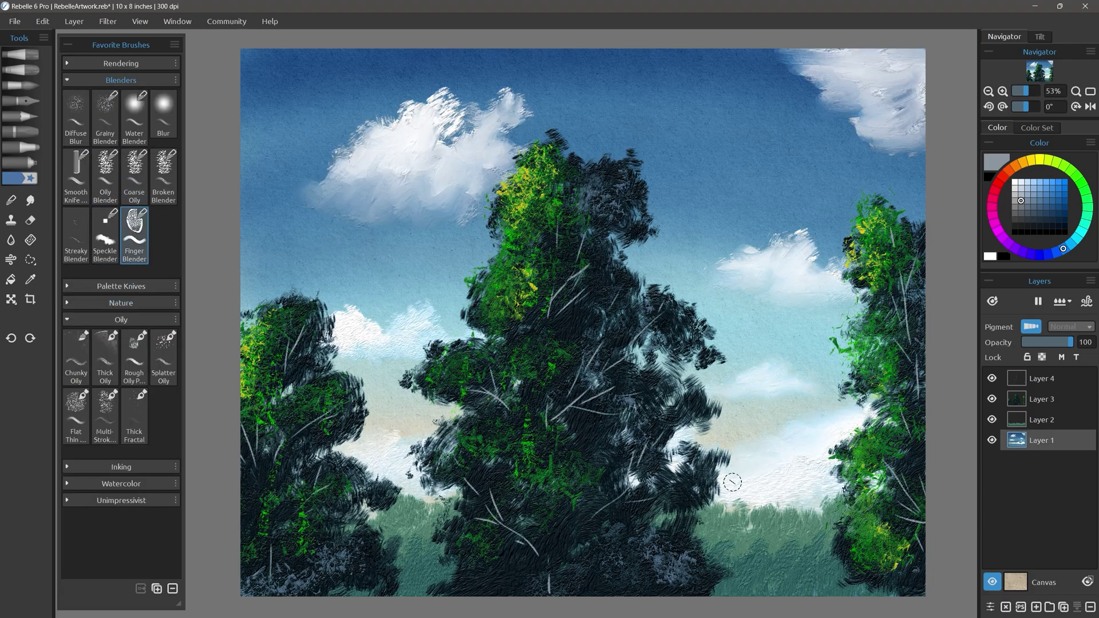
{"action": "left_click", "coordinate": [76, 118]}
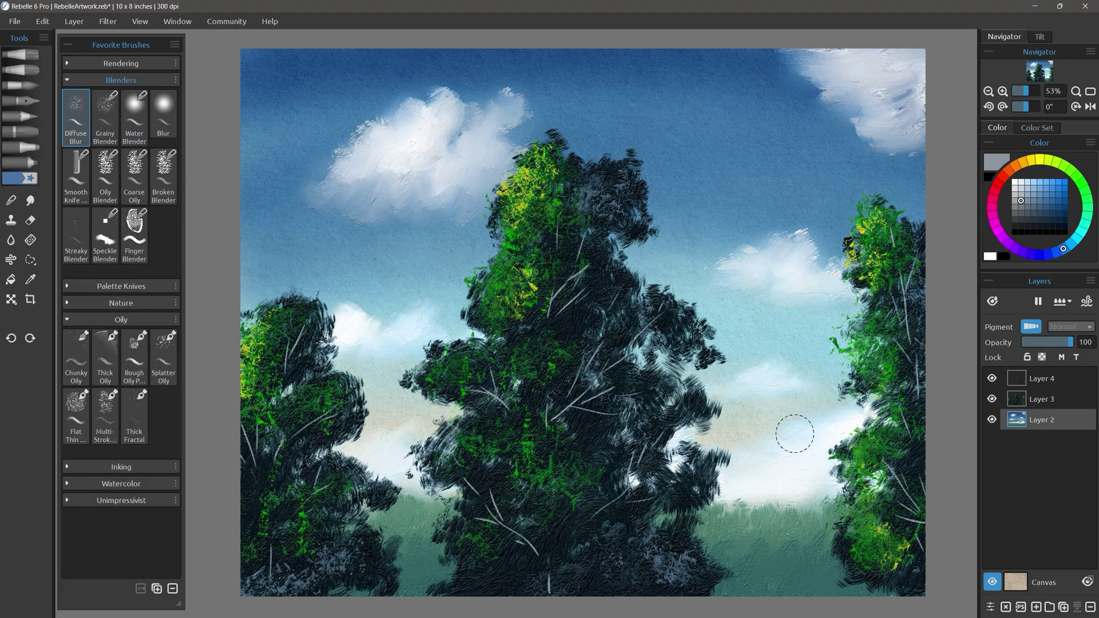